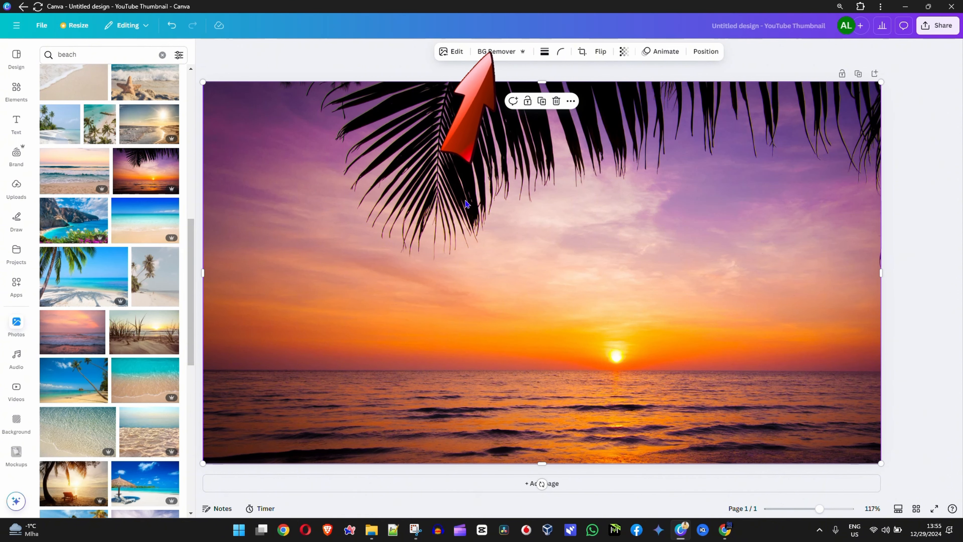
# Remove the background from the sunset beach photo and replace it with the recently used palm-tree beach photo
pyautogui.click(455, 53)
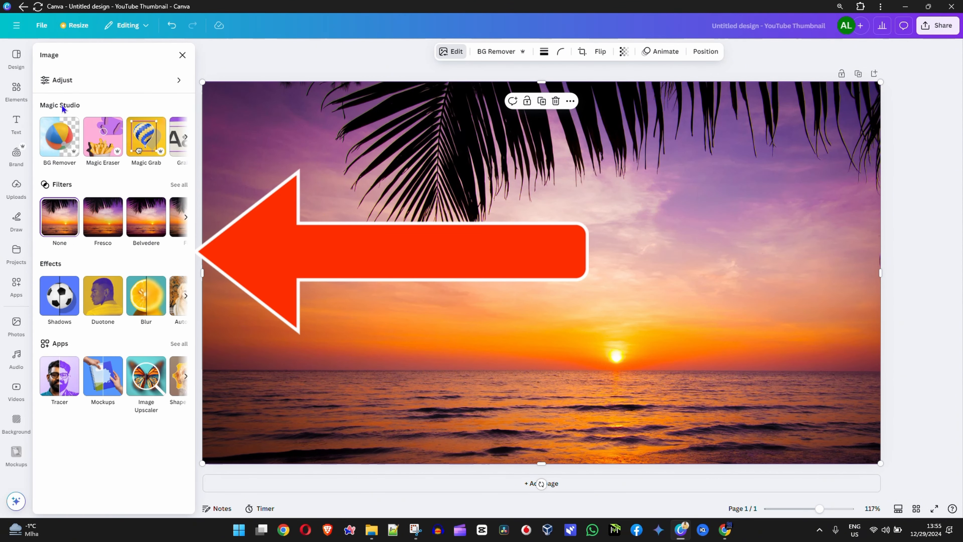
pyautogui.click(51, 141)
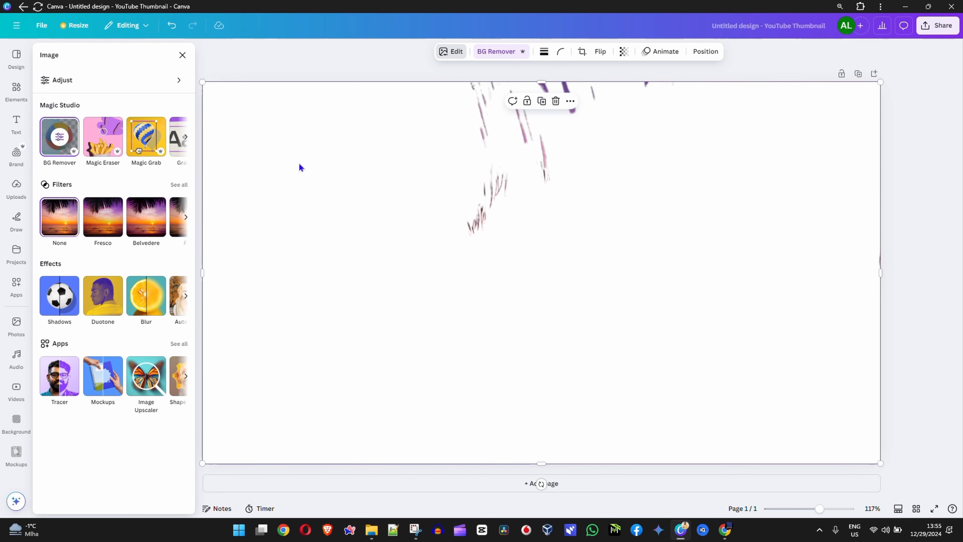
pyautogui.click(17, 326)
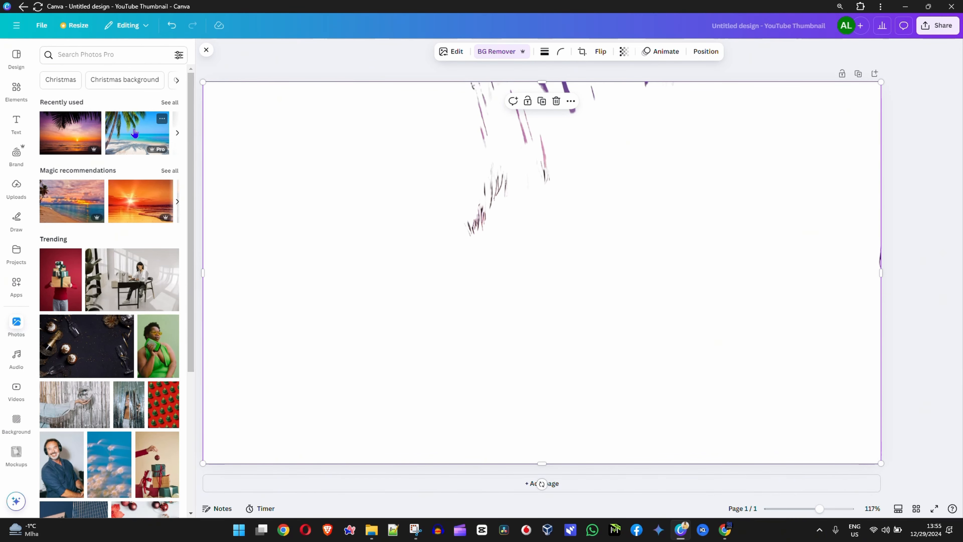
pyautogui.moveTo(135, 135); pyautogui.dragTo(360, 263)
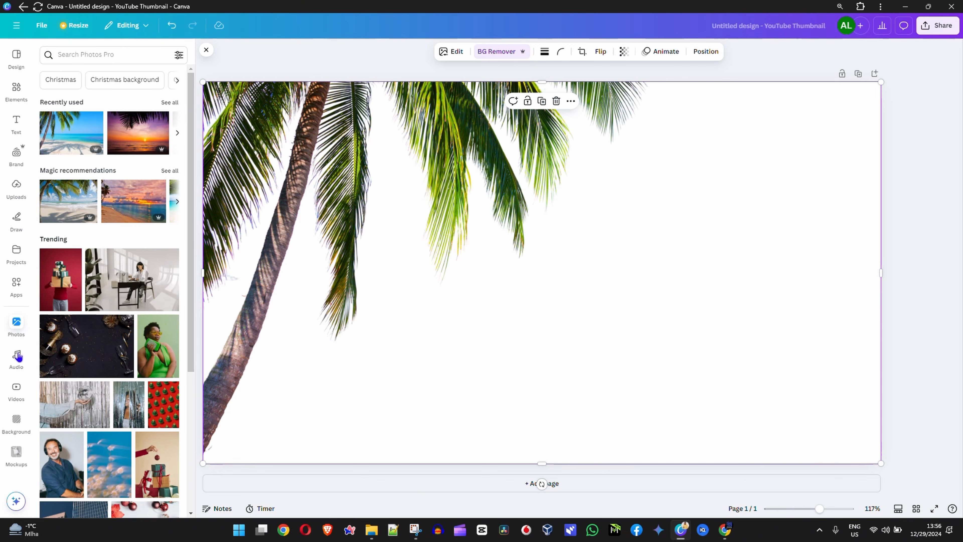
# Replace the palm-tree photo on the page with the trending photo of a woman lying beside a disco ball
pyautogui.scroll(-5, 95, 364)
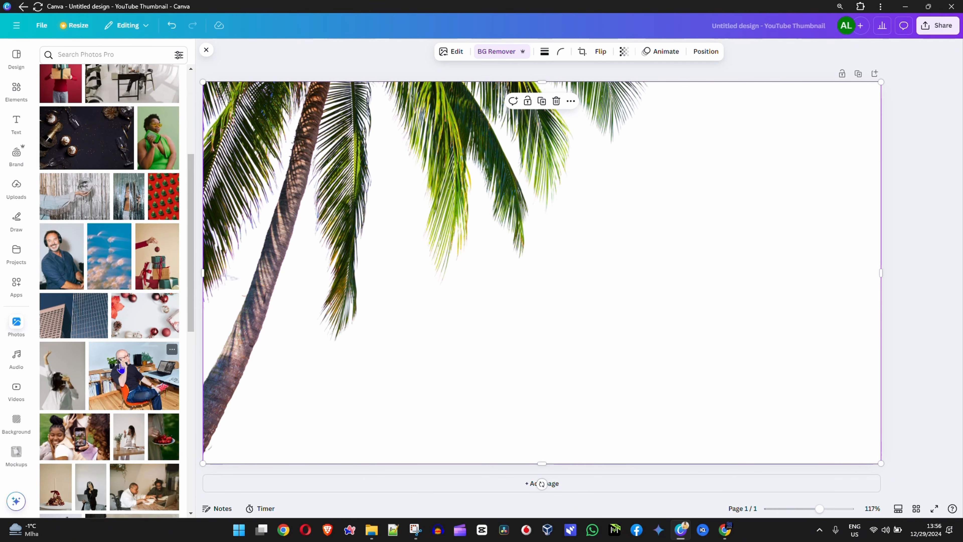
pyautogui.scroll(-5, 106, 346)
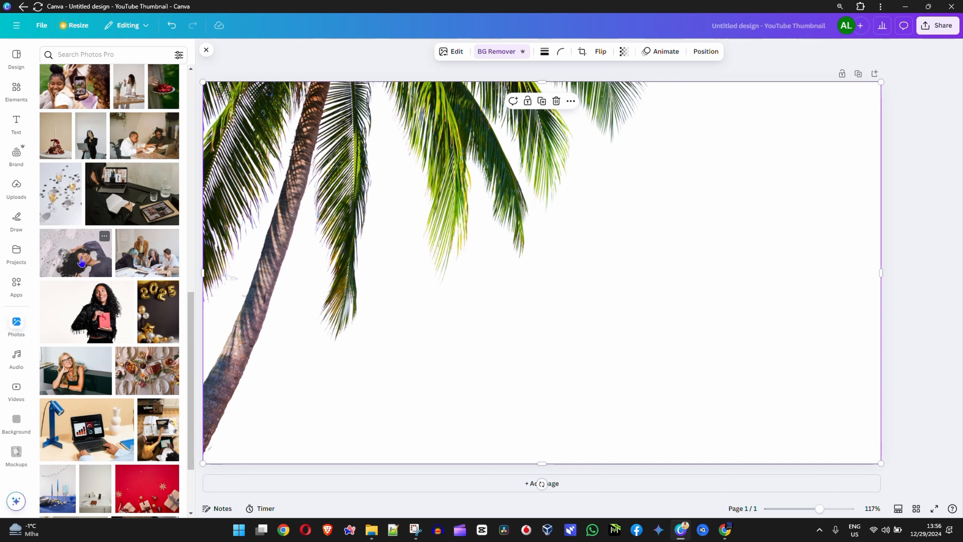
pyautogui.moveTo(80, 259); pyautogui.dragTo(230, 247)
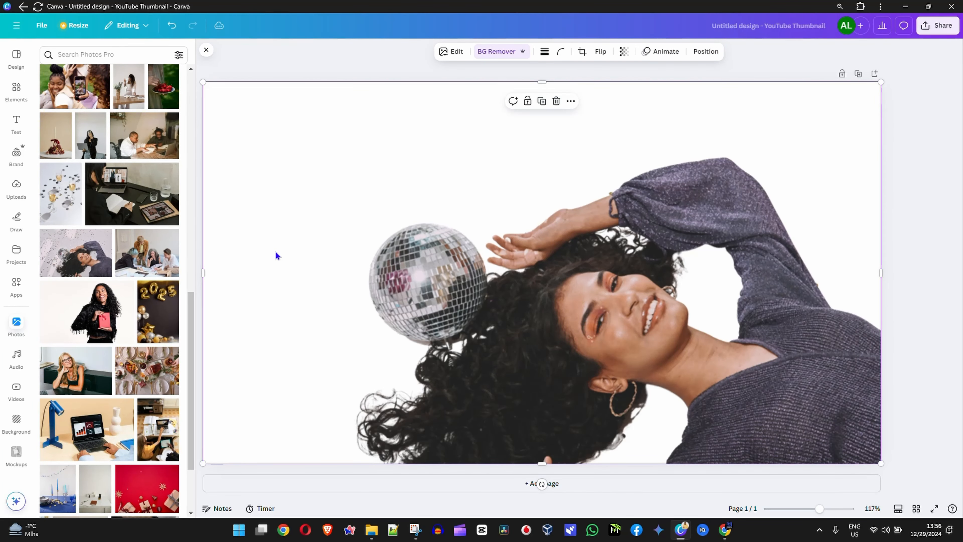
# Replace the disco ball photo with the trending photo of a woman in a green top holding a book and brown folder
pyautogui.scroll(-3, 130, 307)
pyautogui.scroll(-7, 129, 310)
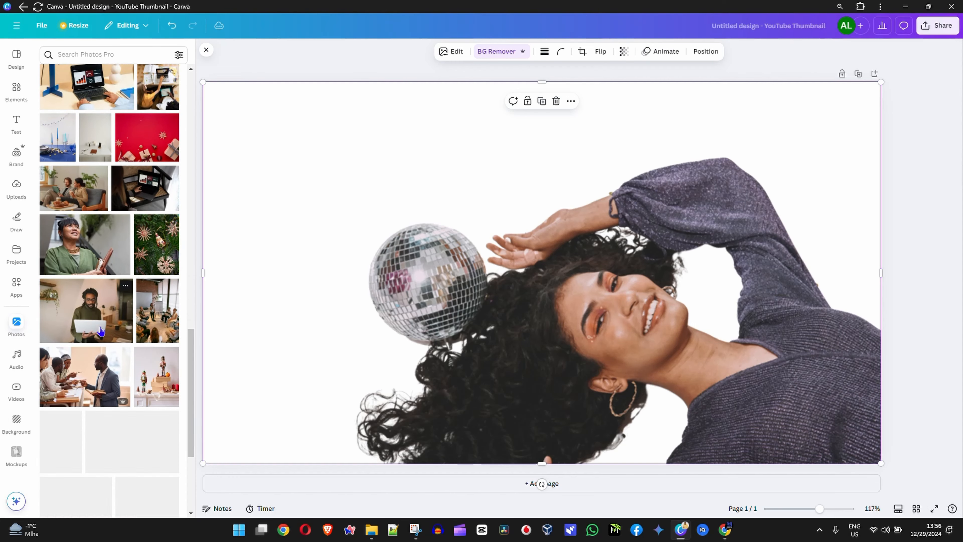
pyautogui.moveTo(102, 249); pyautogui.dragTo(237, 260)
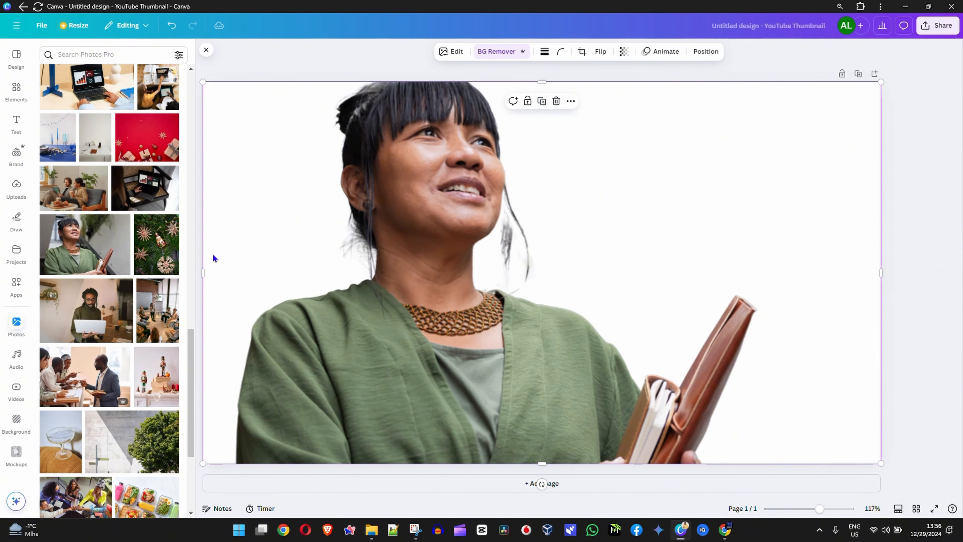
# Replace the photo on the page with the one of a woman and a man standing back to back
pyautogui.scroll(-5, 118, 341)
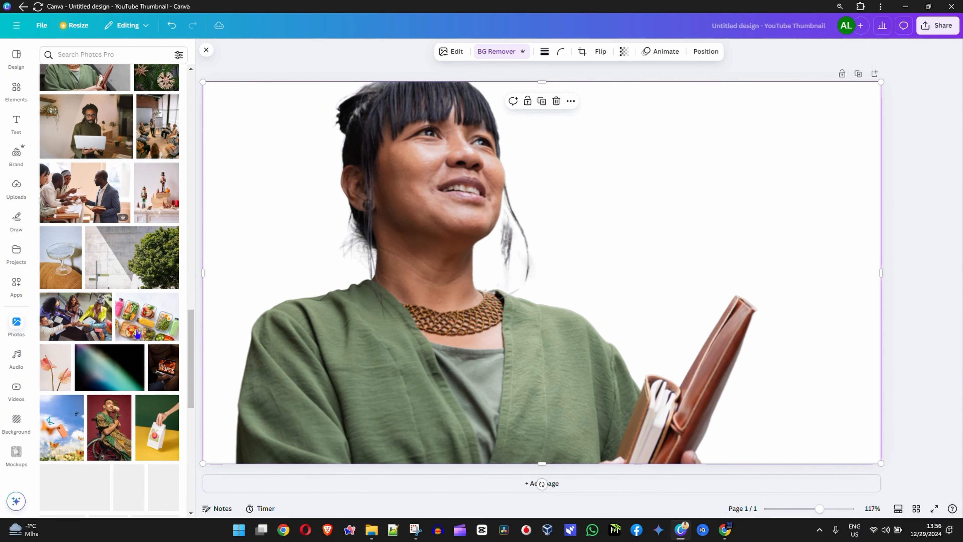
pyautogui.scroll(-4, 118, 341)
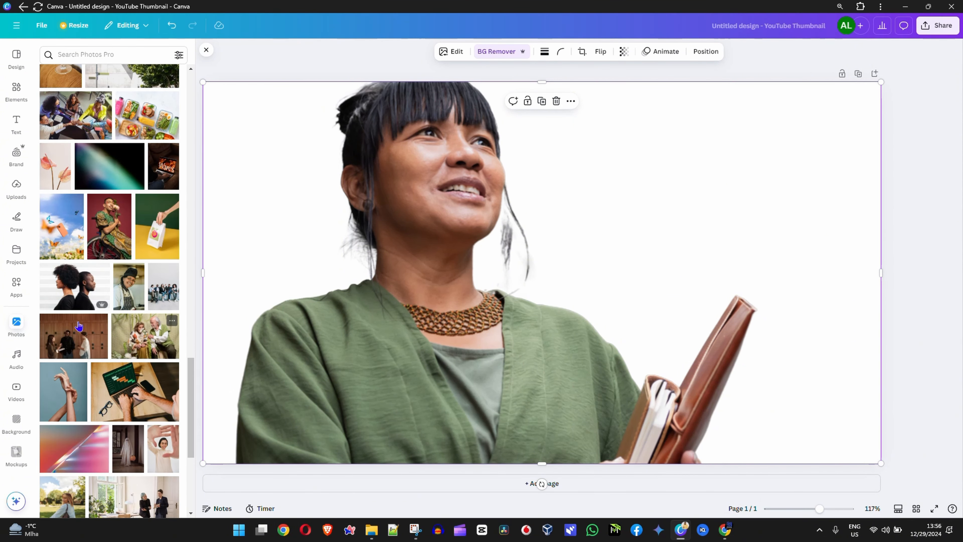
pyautogui.moveTo(76, 288); pyautogui.dragTo(238, 277)
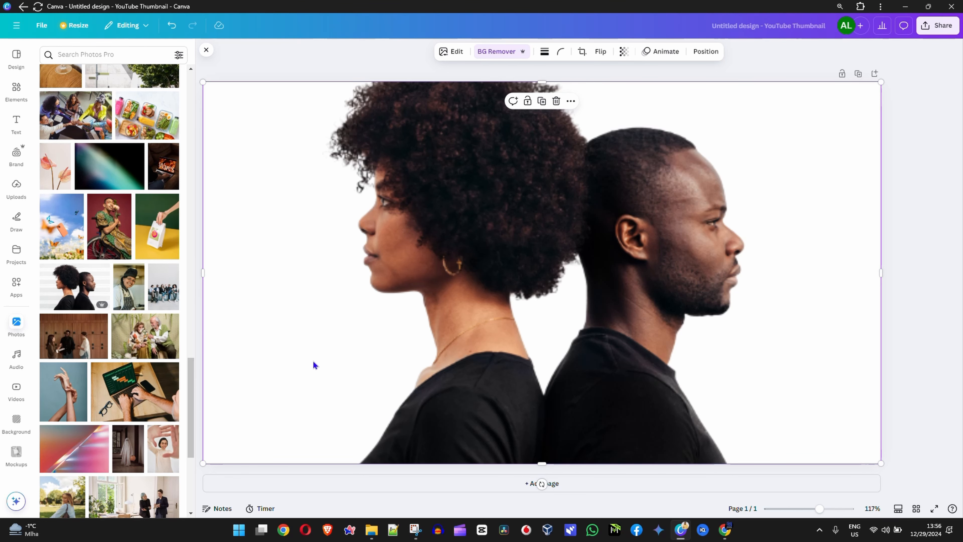
# Swap the back-to-back photo for the intertwined hands photo, and that one for the wheelchair basketball player photo
pyautogui.moveTo(44, 367); pyautogui.dragTo(187, 202)
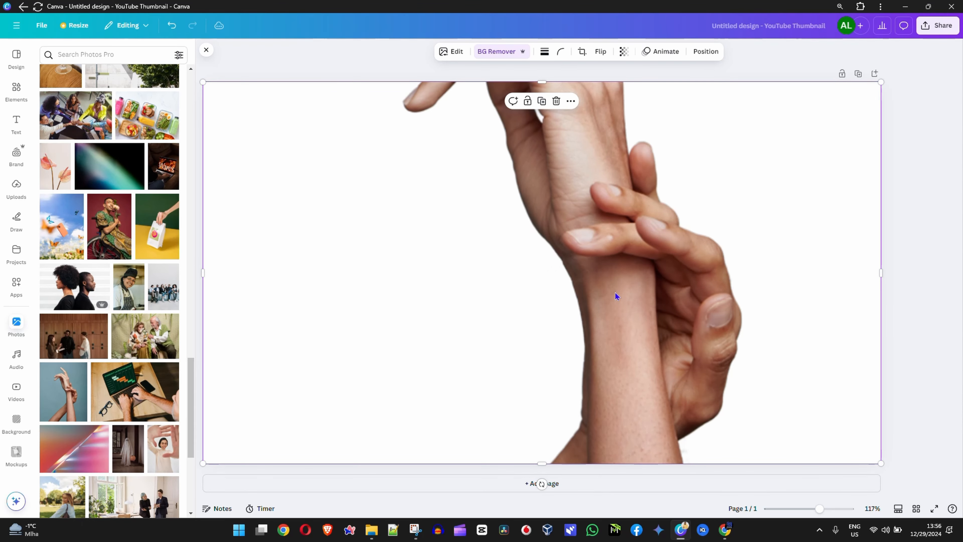
pyautogui.scroll(-5, 116, 455)
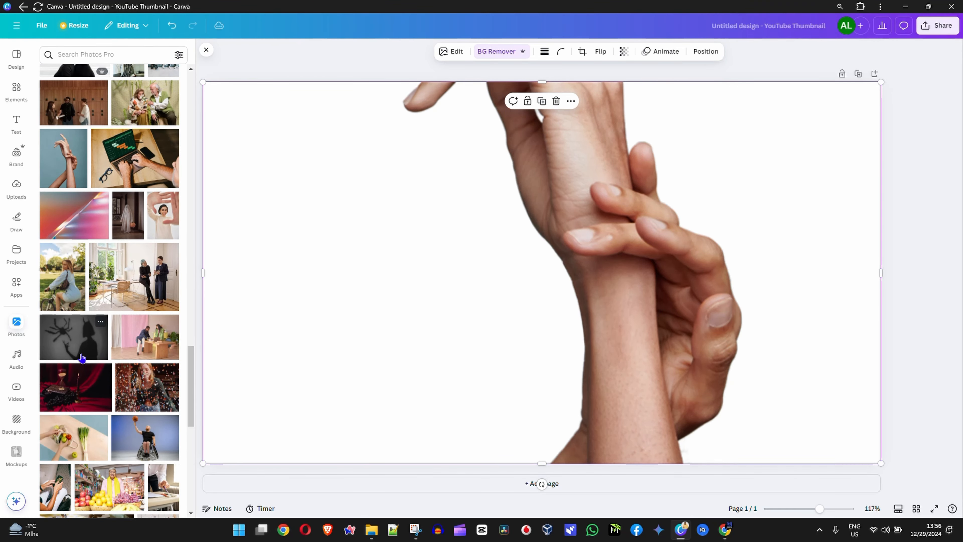
pyautogui.moveTo(141, 450); pyautogui.dragTo(217, 341)
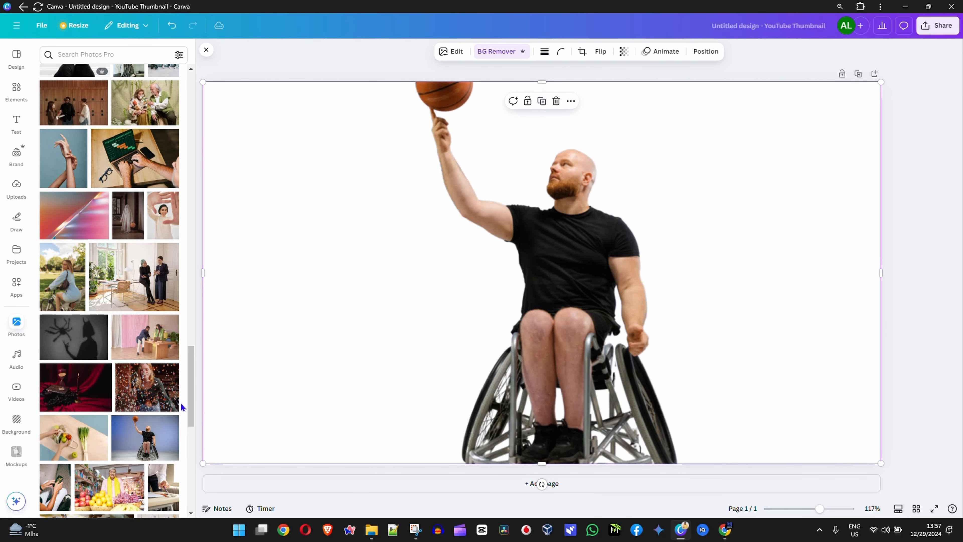
# Delete the basketball player cutout and fill the page with the original wheelchair basketball player photo
pyautogui.press('Delete')
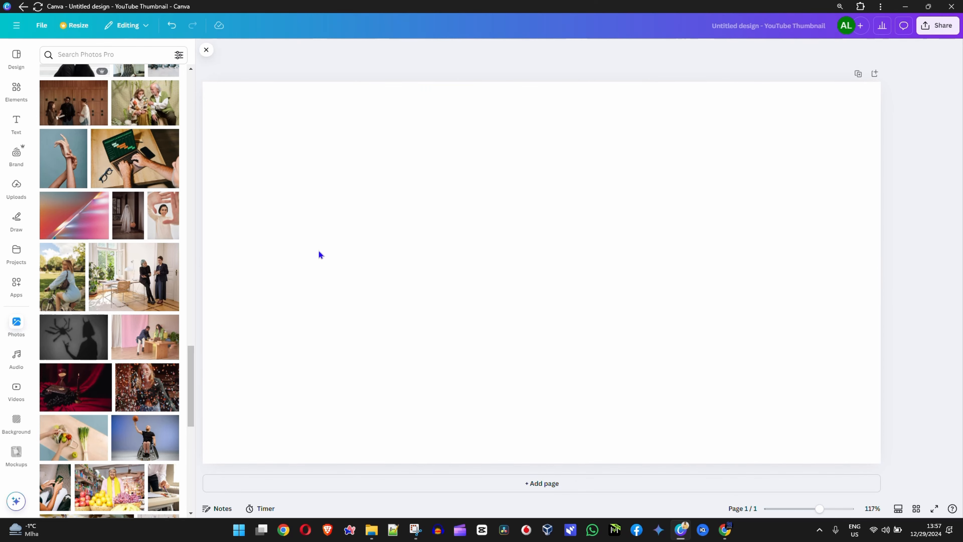
pyautogui.moveTo(136, 448); pyautogui.dragTo(277, 343)
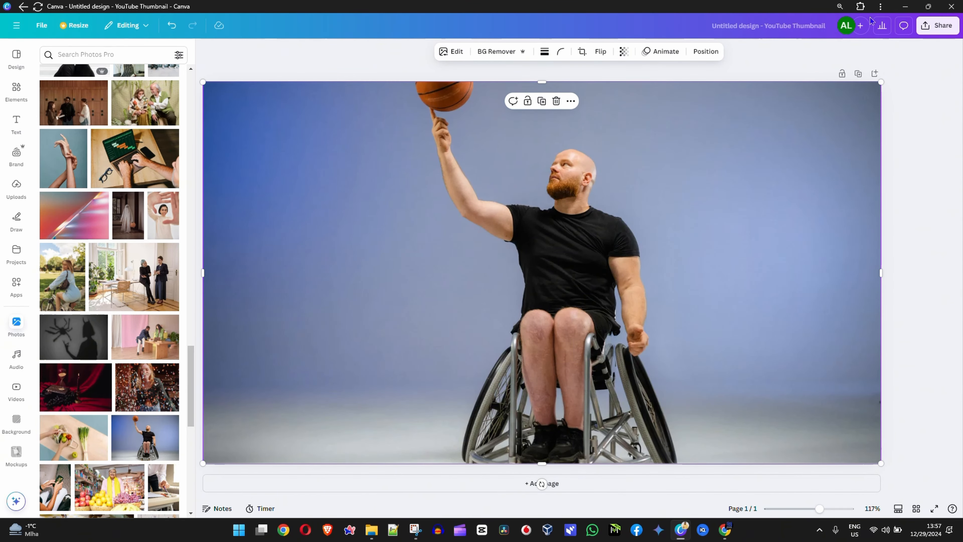
# Download the wheelchair basketball player design as a PNG at size 1
pyautogui.click(943, 31)
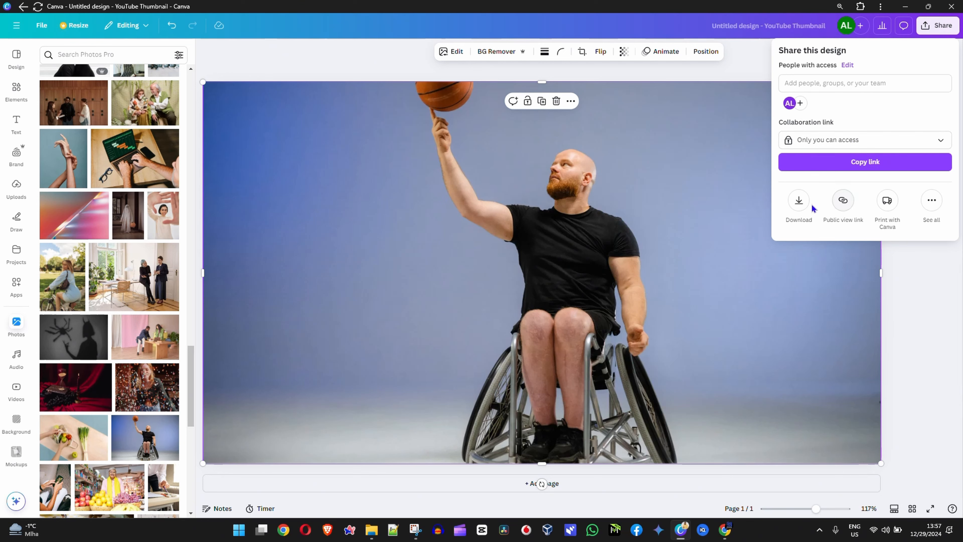
pyautogui.click(797, 209)
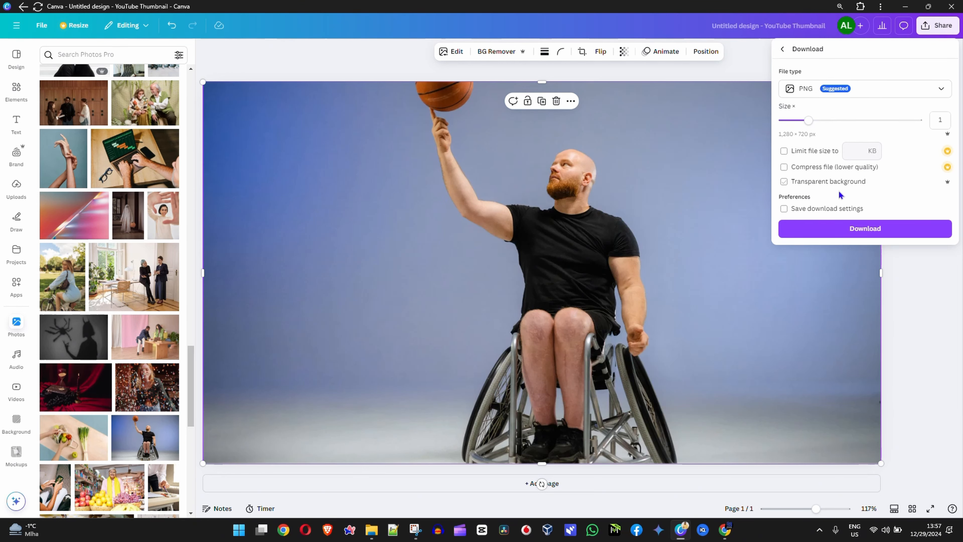
pyautogui.click(873, 232)
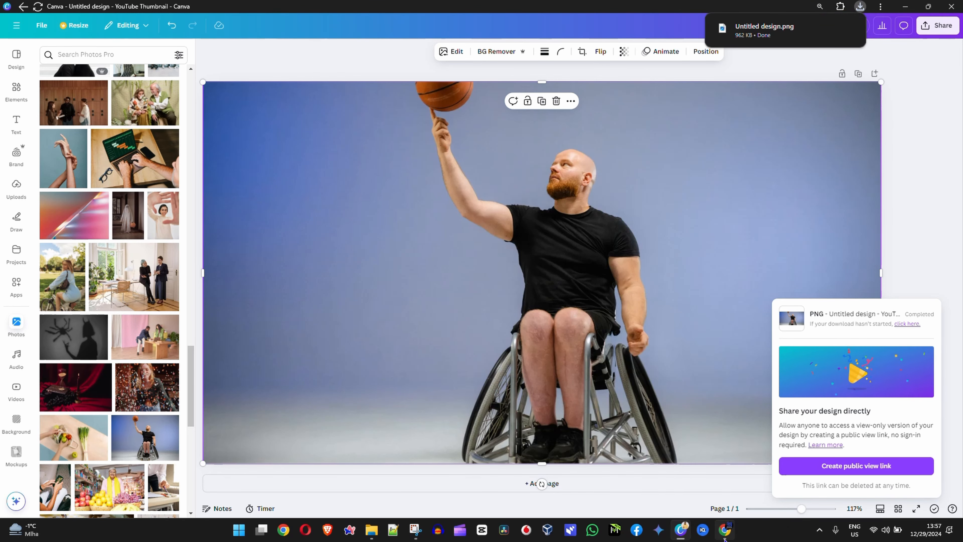
# Switch to a new Chrome window, search Google for "bg remover" and open the remove.bg site
pyautogui.rightClick(725, 529)
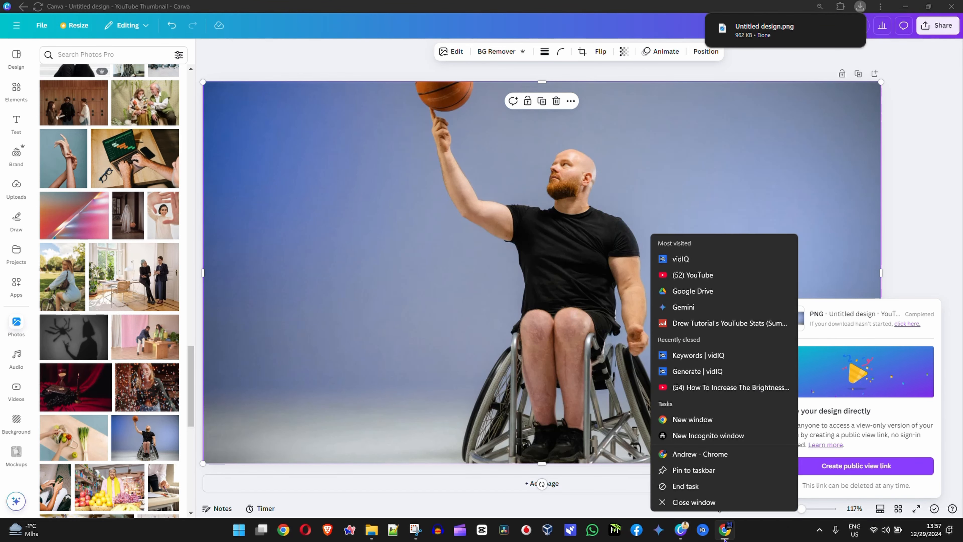
pyautogui.click(692, 419)
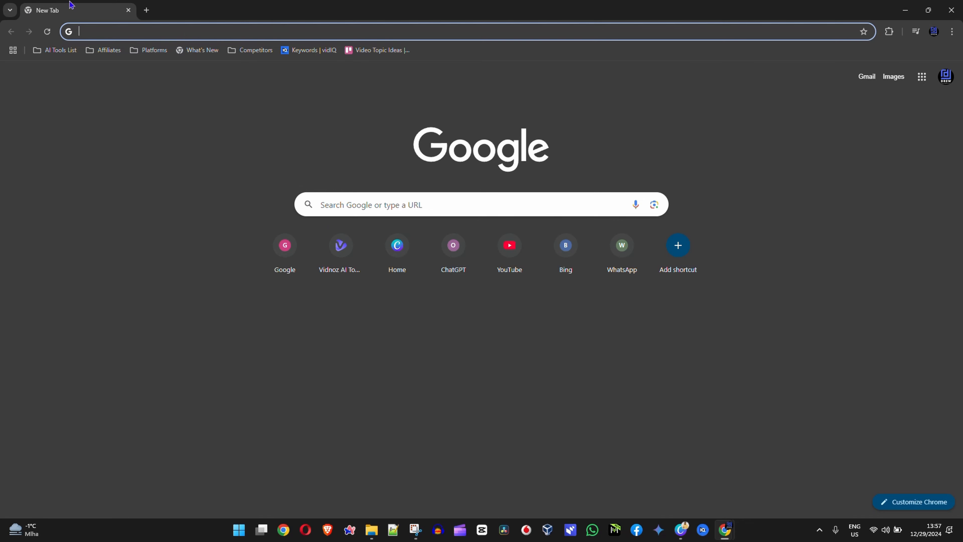
pyautogui.write('bg rem')
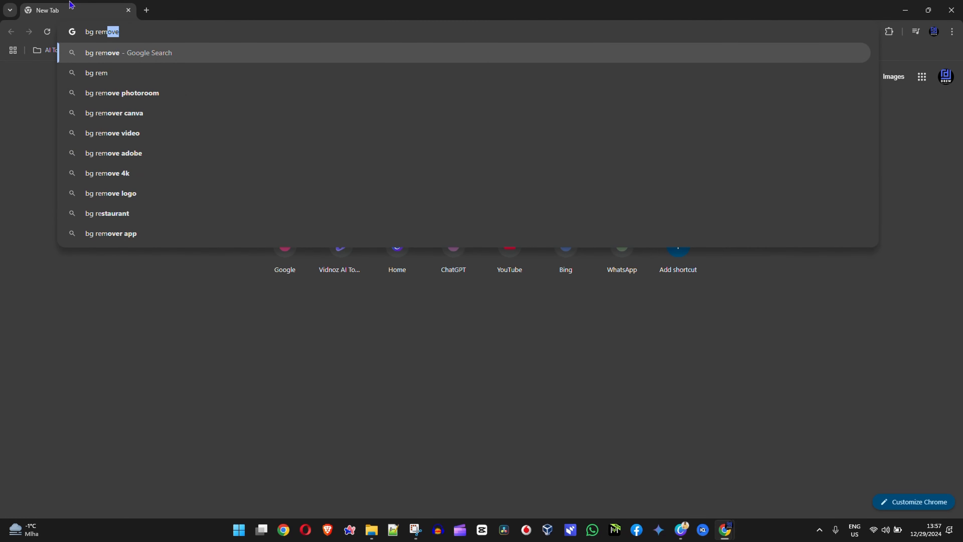
pyautogui.write('over')
pyautogui.press('Return')
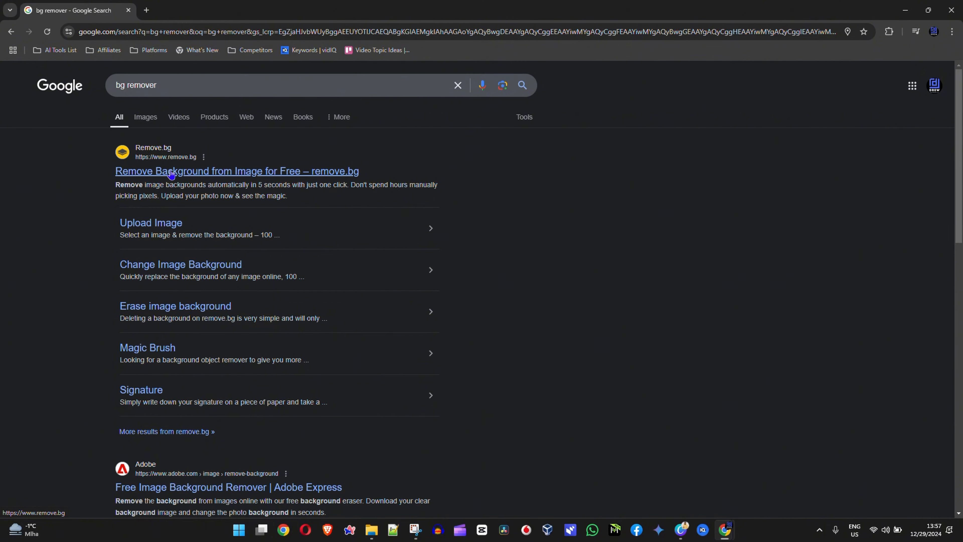
pyautogui.click(189, 172)
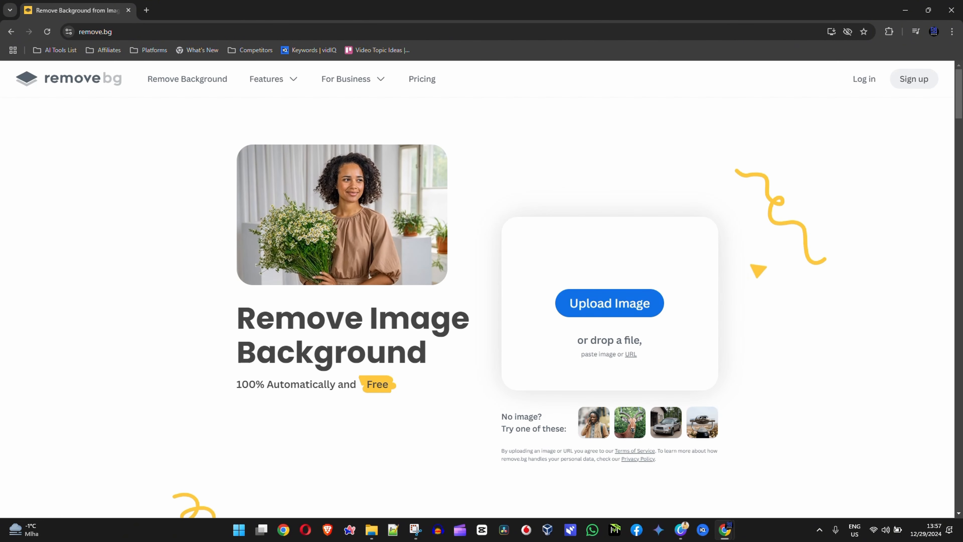
# Upload the downloaded Untitled design image to remove.bg and download the cutout at 666 × 375 px
pyautogui.moveTo(962, 190); pyautogui.dragTo(613, 304)
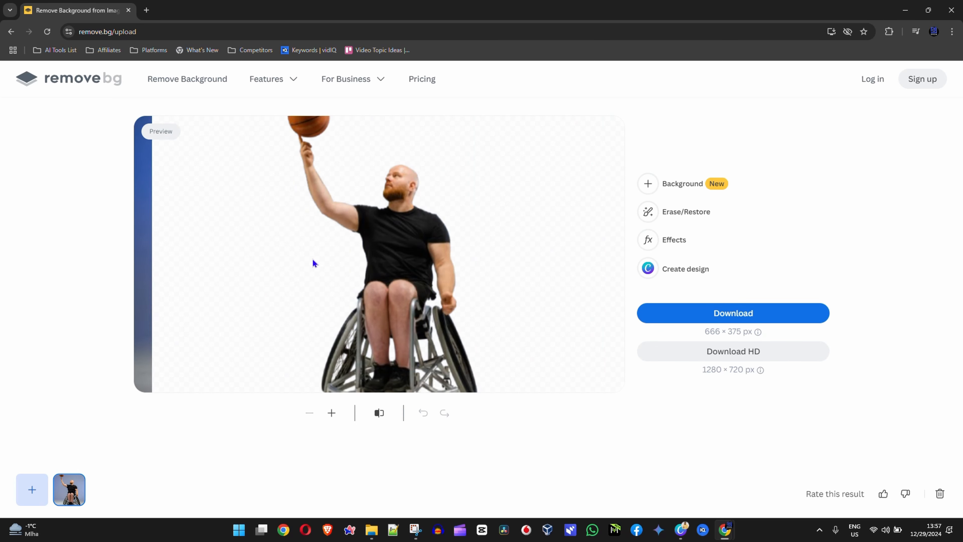
pyautogui.click(763, 314)
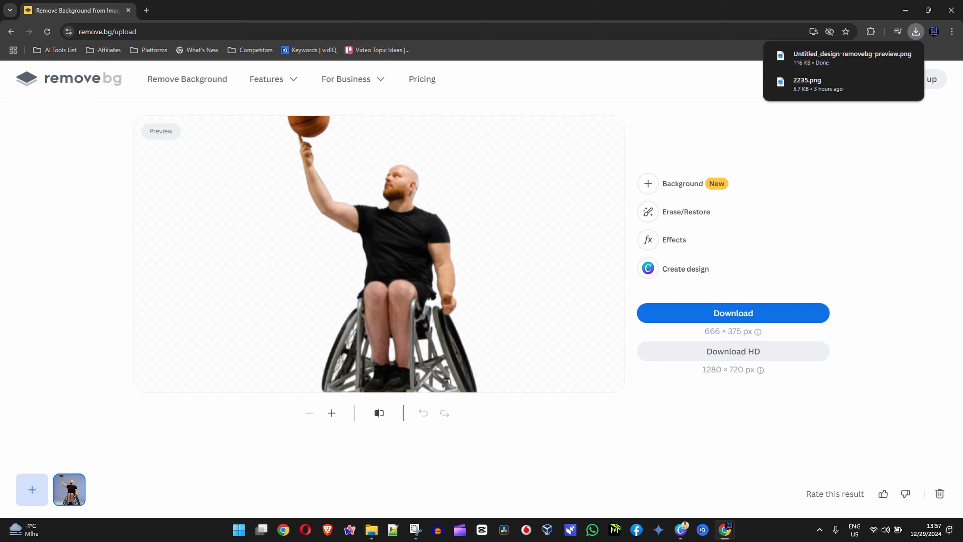
# Compare the Untitled design image with its remove.bg cutout from the Downloads folder, then close the image viewer and the folder
pyautogui.moveTo(962, 110); pyautogui.dragTo(464, 112)
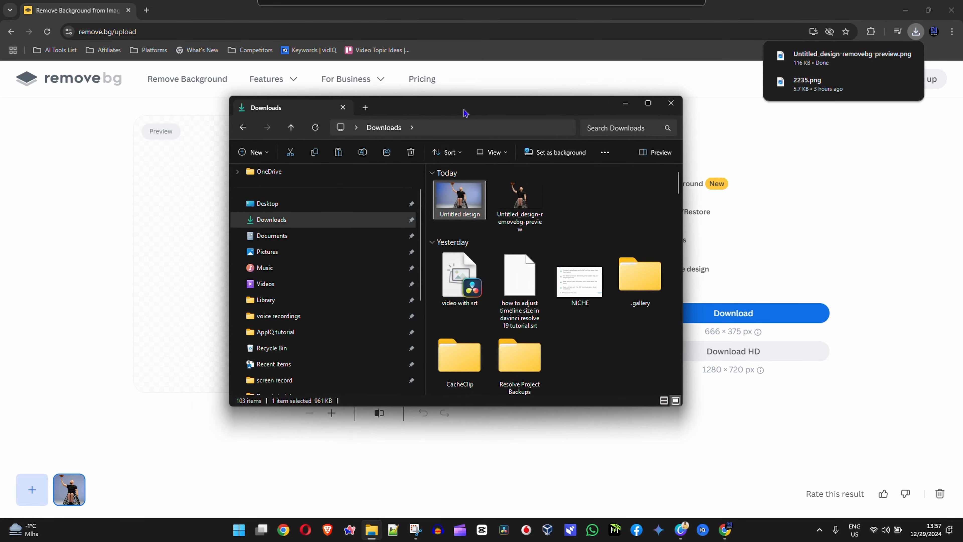
pyautogui.doubleClick(462, 196)
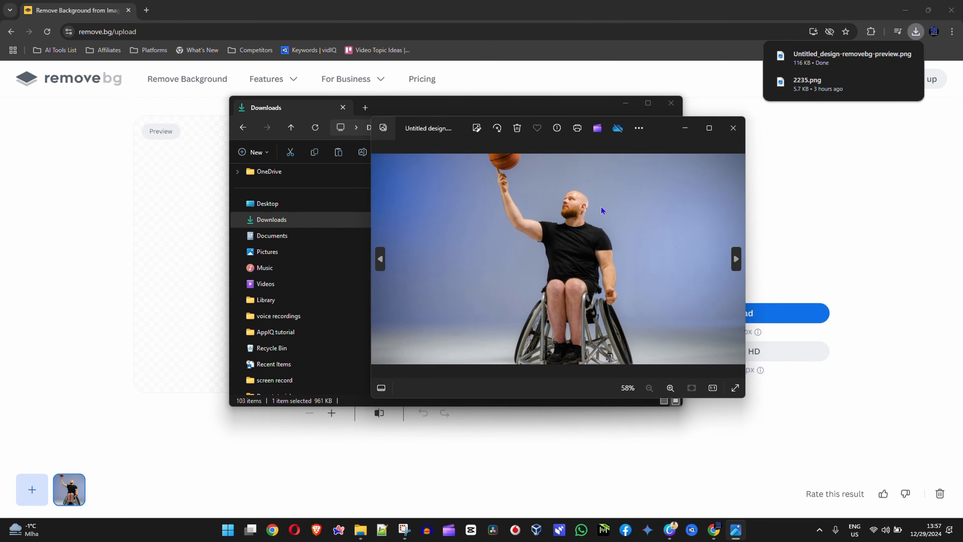
pyautogui.click(381, 264)
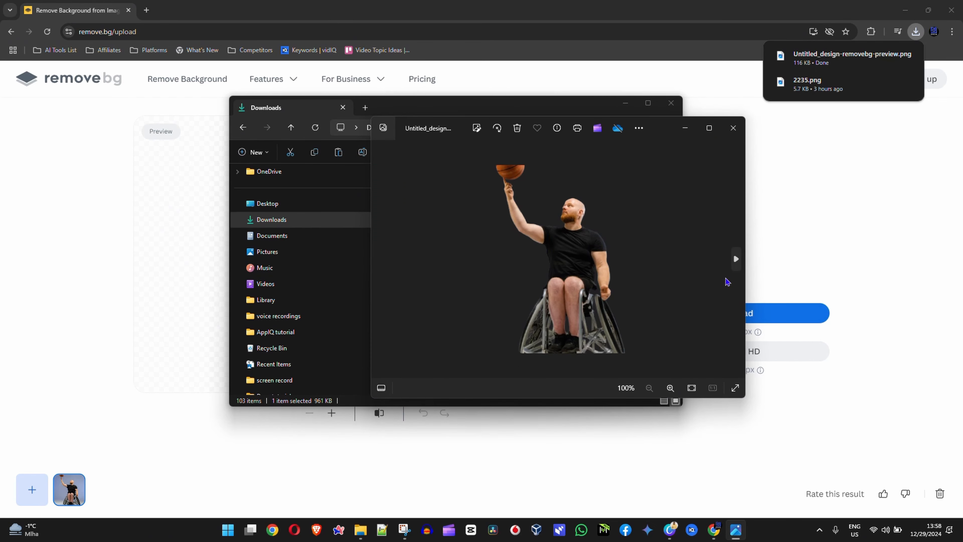
pyautogui.click(736, 261)
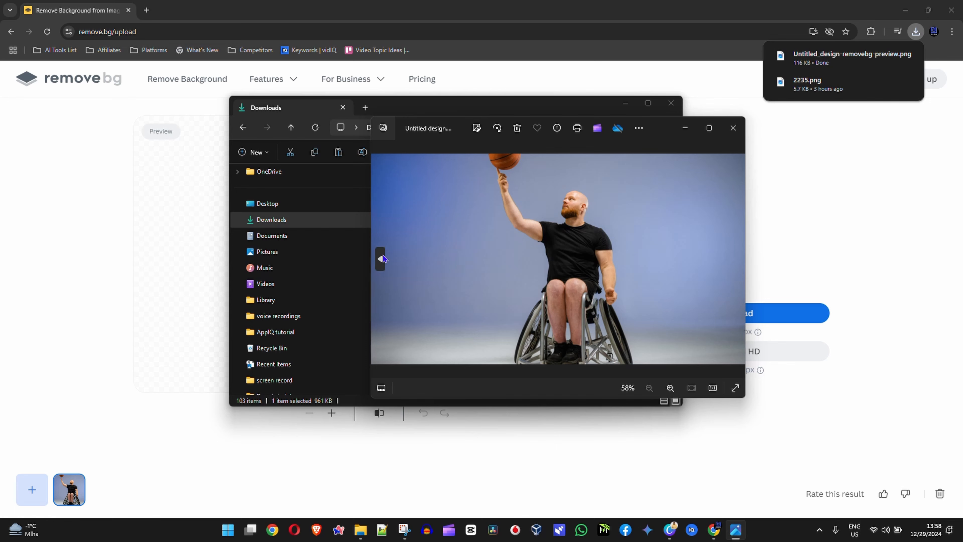
pyautogui.click(381, 261)
pyautogui.click(732, 128)
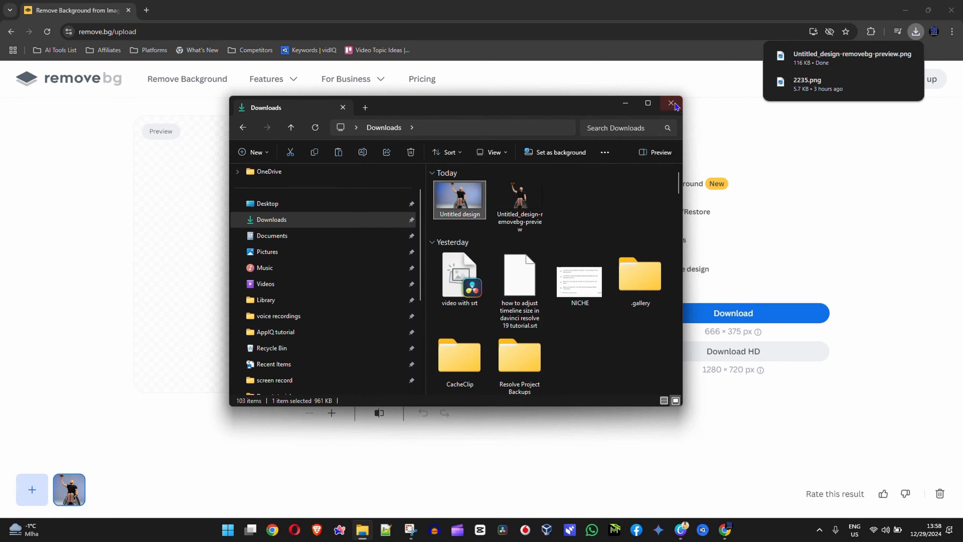
pyautogui.click(670, 103)
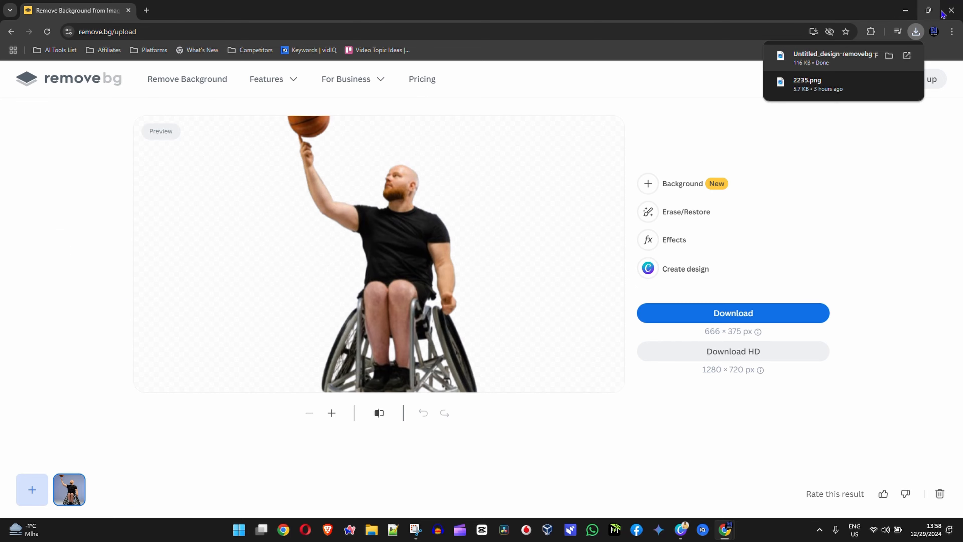
# Close the remove.bg window to return to Canva, dismiss the download notice and select the basketball player photo
pyautogui.click(951, 10)
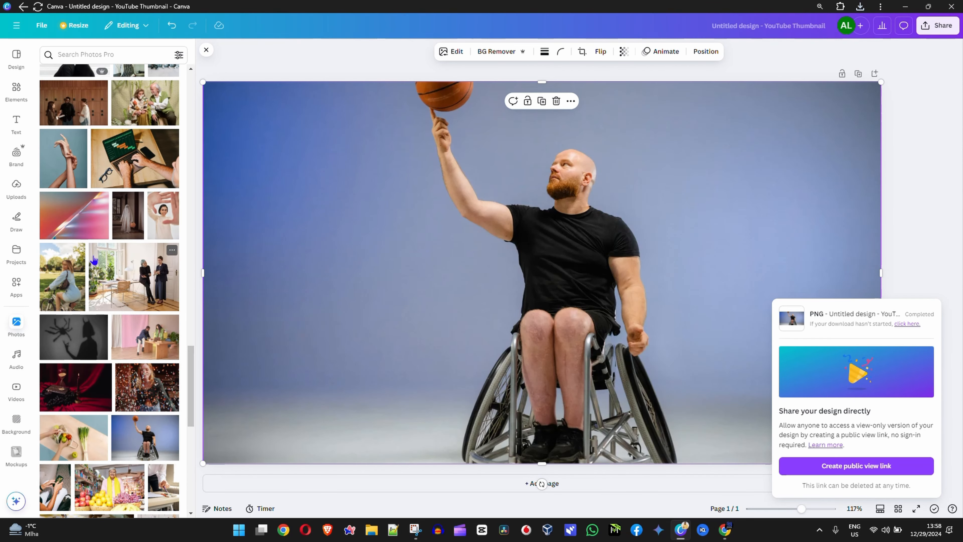
pyautogui.click(924, 177)
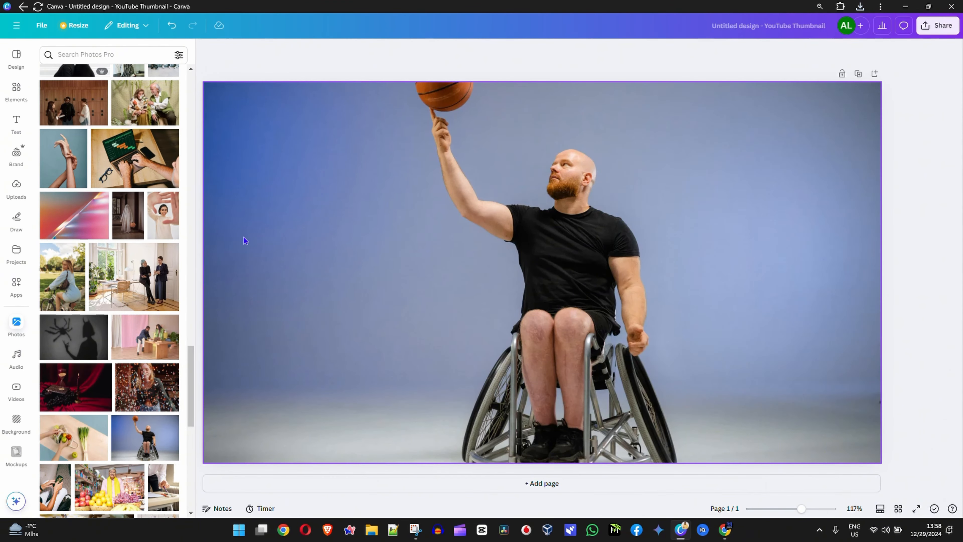
pyautogui.click(352, 261)
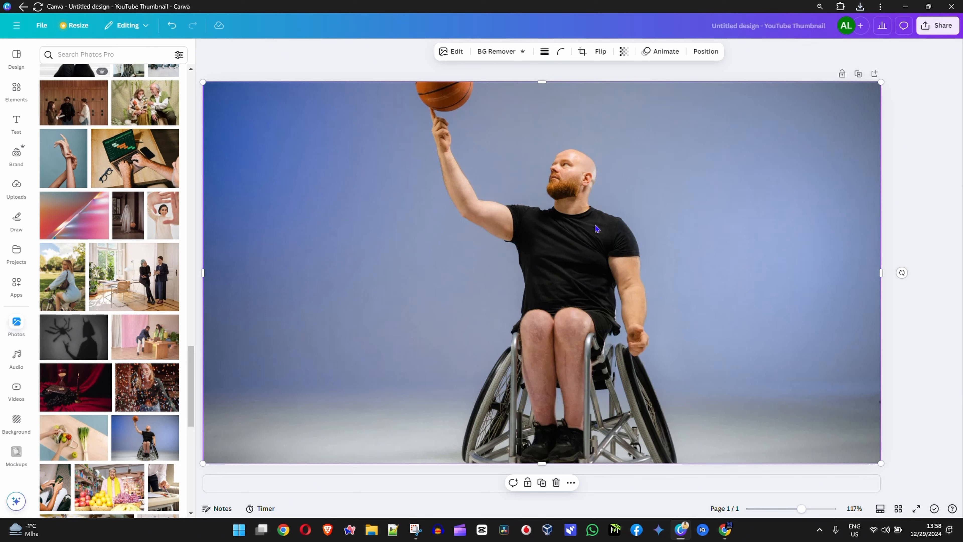